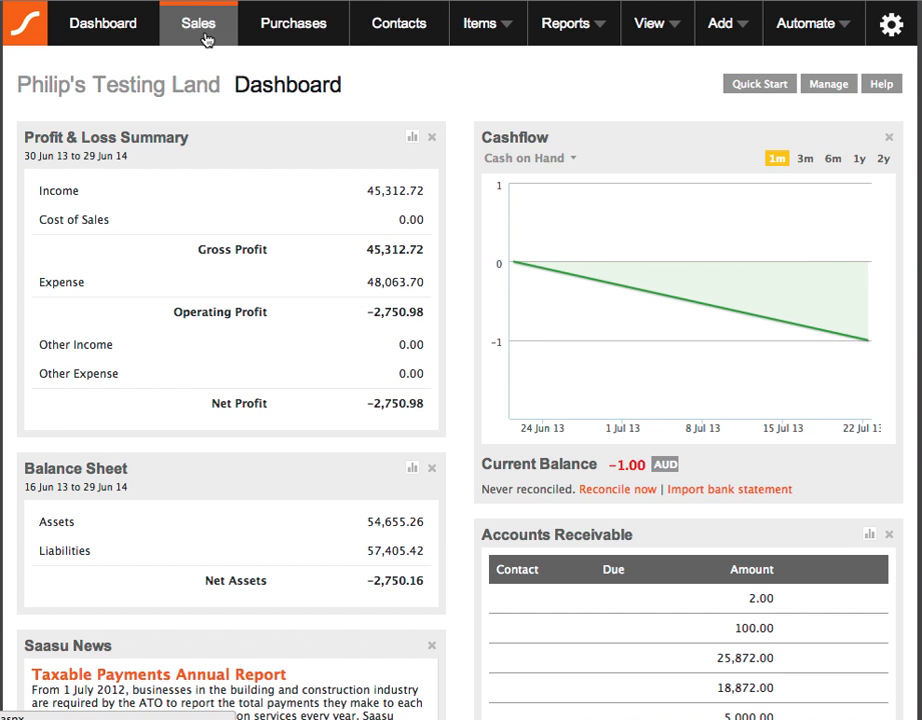
- Start a new purchase and enter "electricity bill" as its line item description
click(260, 38)
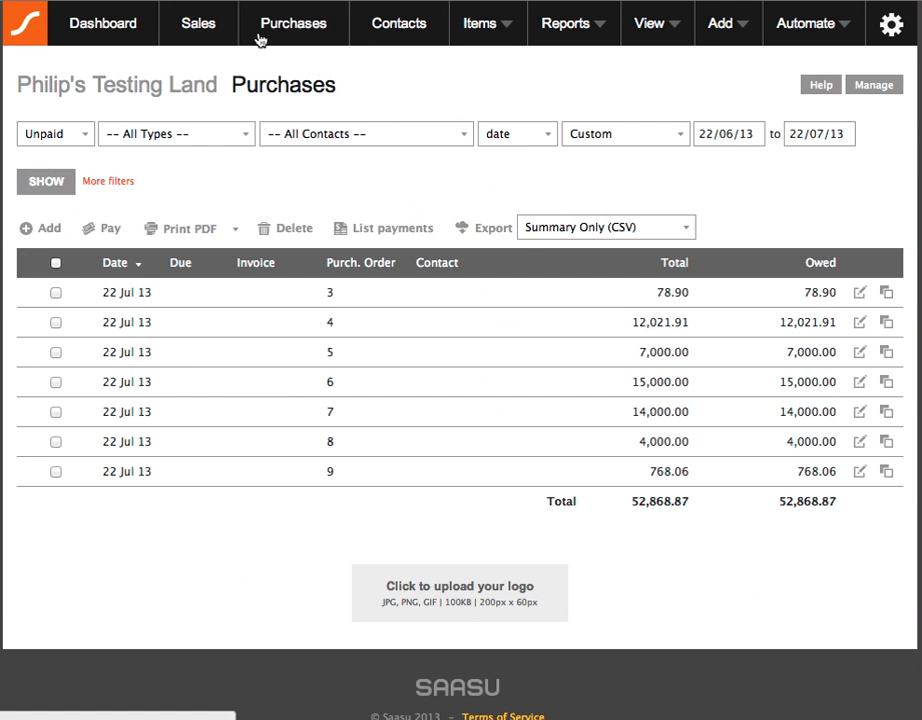
click(49, 228)
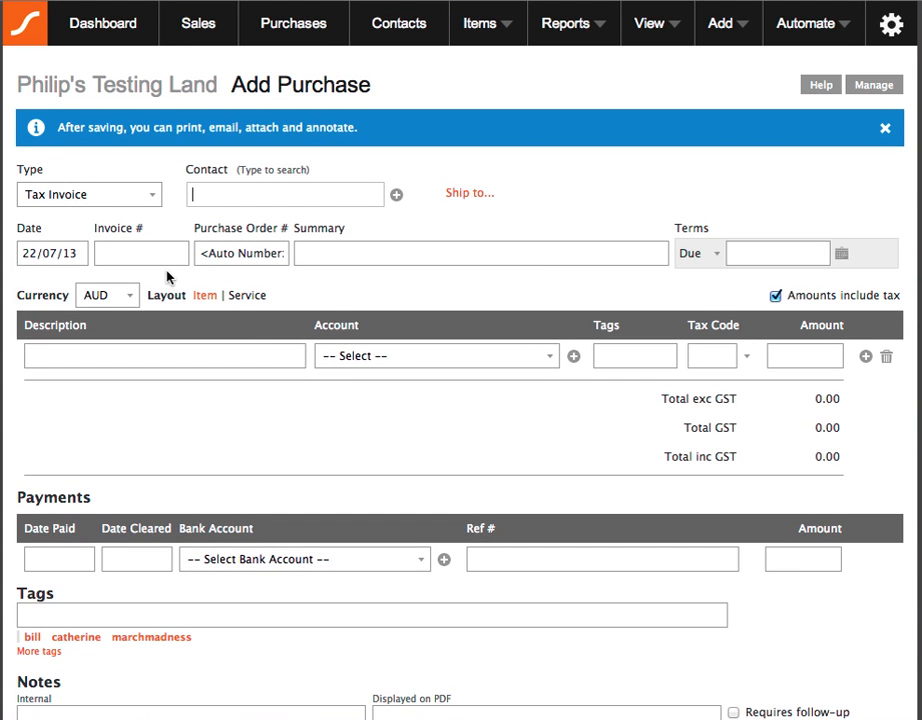
click(271, 356)
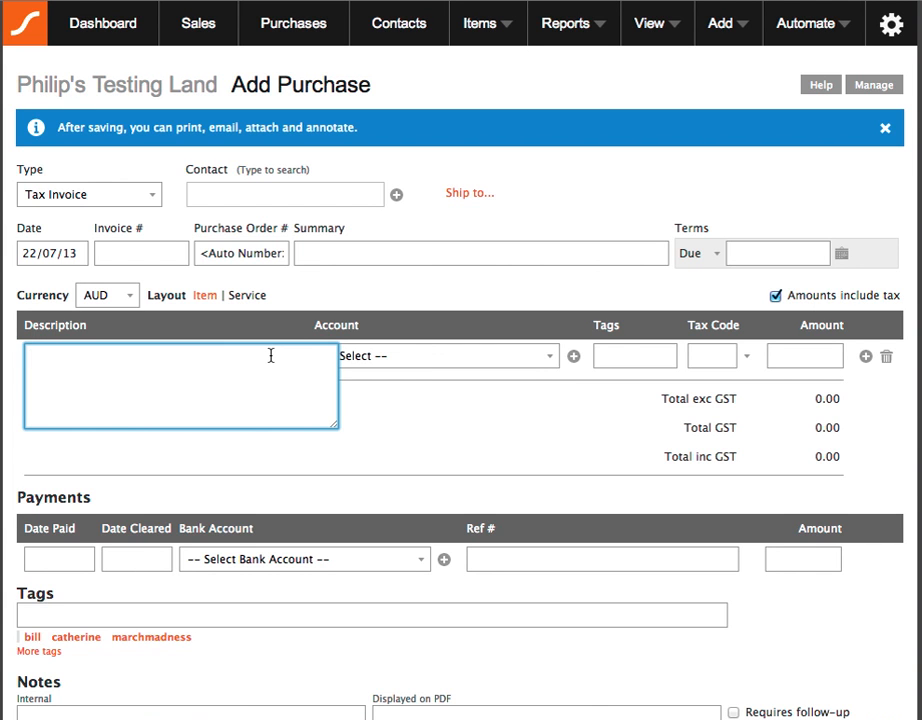
text(electricity bill)
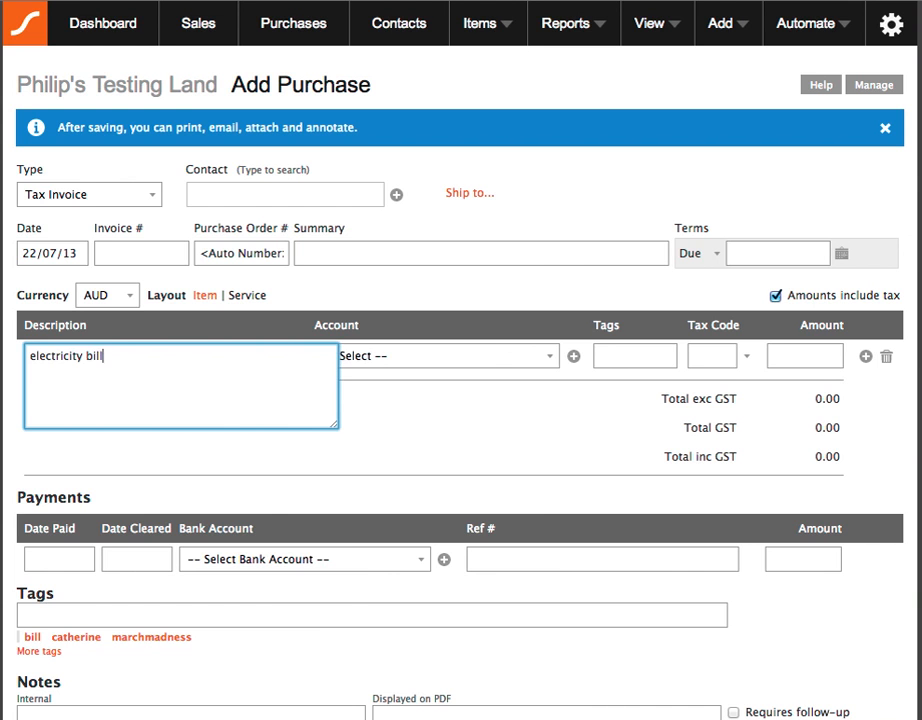
- Assign the electricity bill line to the Expense: Electricity account with an amount of 450.00
click(502, 358)
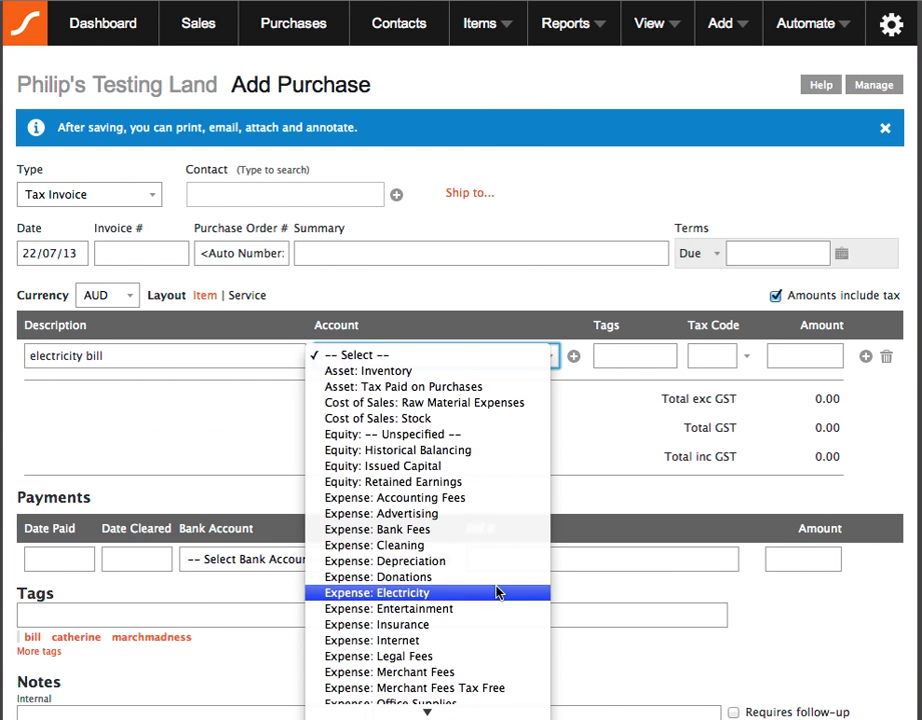
click(498, 534)
click(780, 356)
text(450.00)
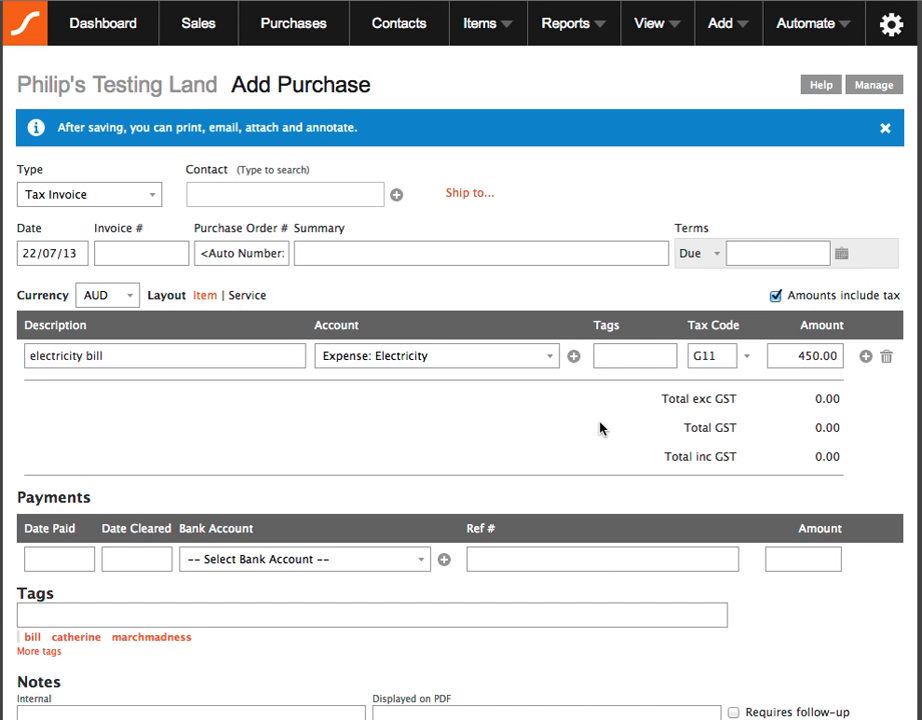
click(320, 427)
- Add the tag bill to the whole purchase
scroll(320, 427, down, 5)
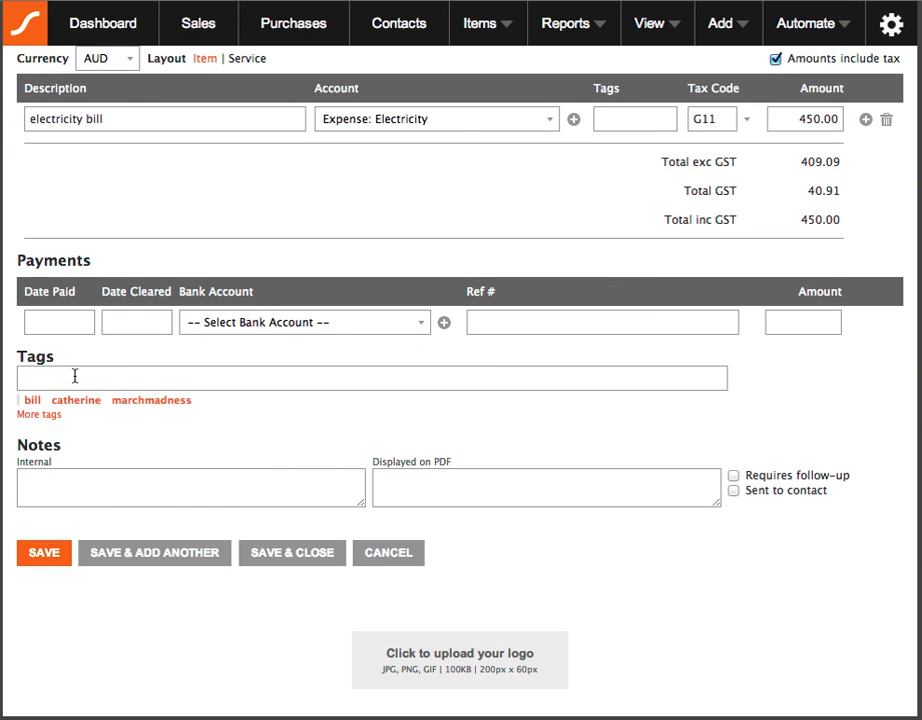
click(76, 377)
text(bill)
click(85, 403)
key(Return)
click(33, 401)
scroll(95, 347, up, 2)
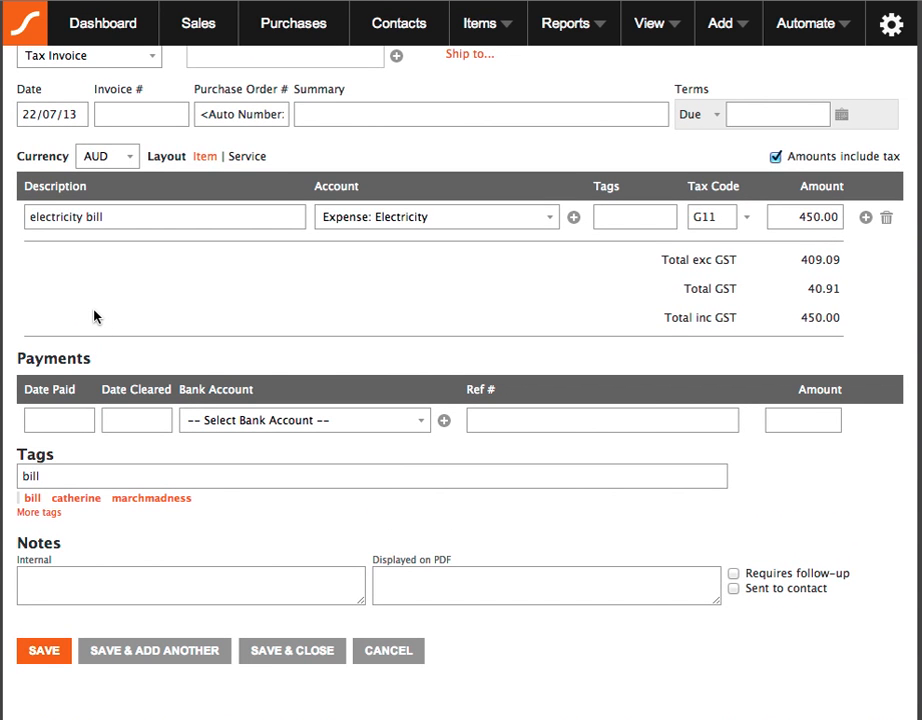
scroll(95, 316, up, 1)
- Append the person-name tag and march to the purchase's tags, separated by commas
click(69, 515)
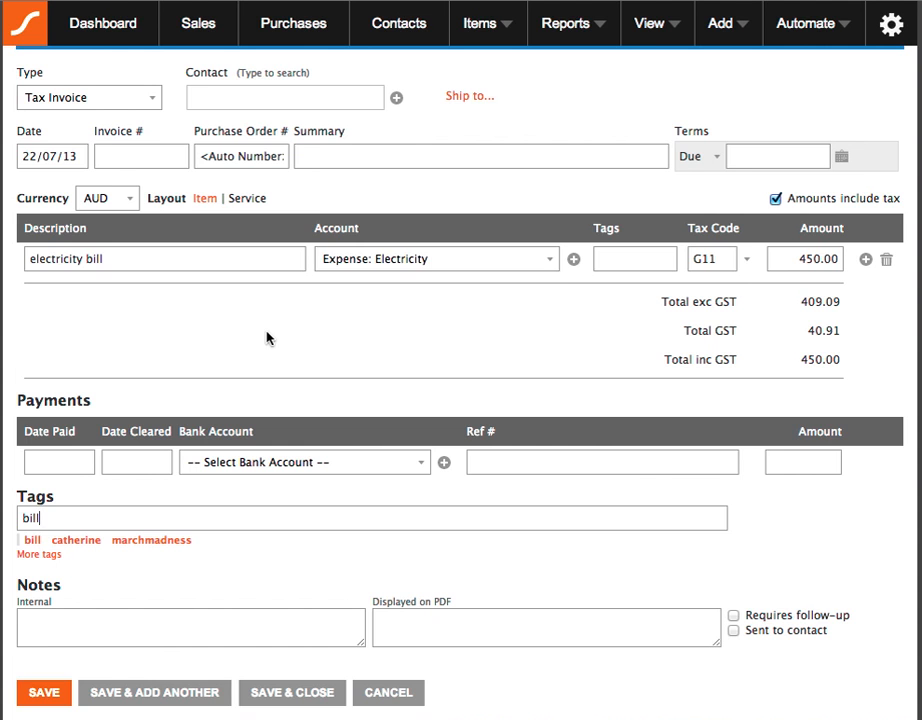
text(, catherine, march)
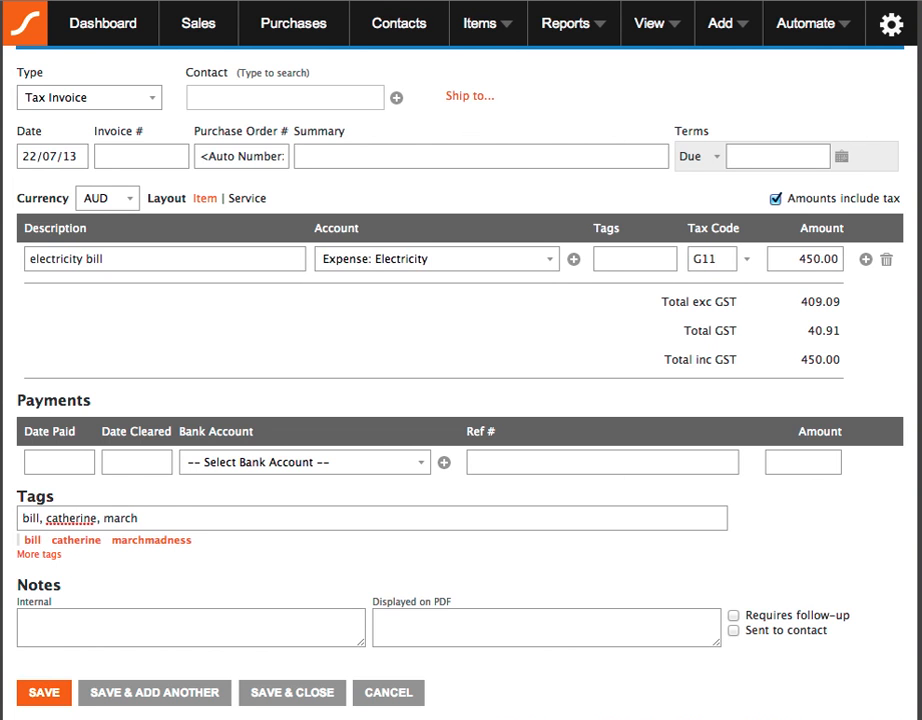
- Delete the two extra tags after bill from the purchase's tags
key(ctrl+a)
key(Right)
key(ctrl+shift+Left)
key(ctrl+shift+Left)
key(shift+Left)
key(shift+Left)
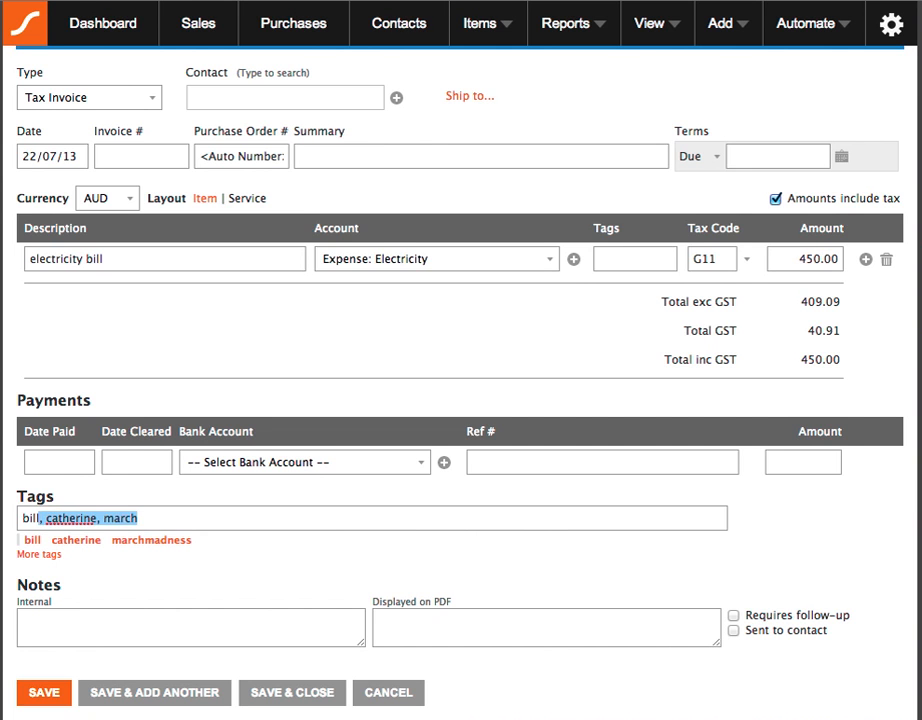
key(BackSpace)
click(288, 553)
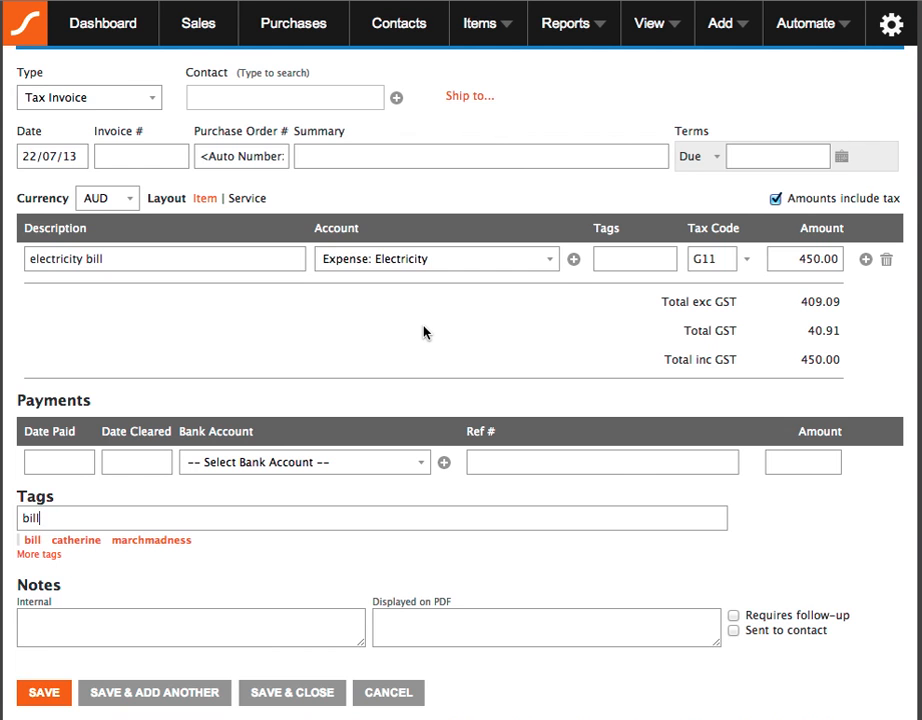
- Open the Multi-year Profit & Loss report and examine the income, expense and profit for 2013-2014
scroll(423, 332, up, 3)
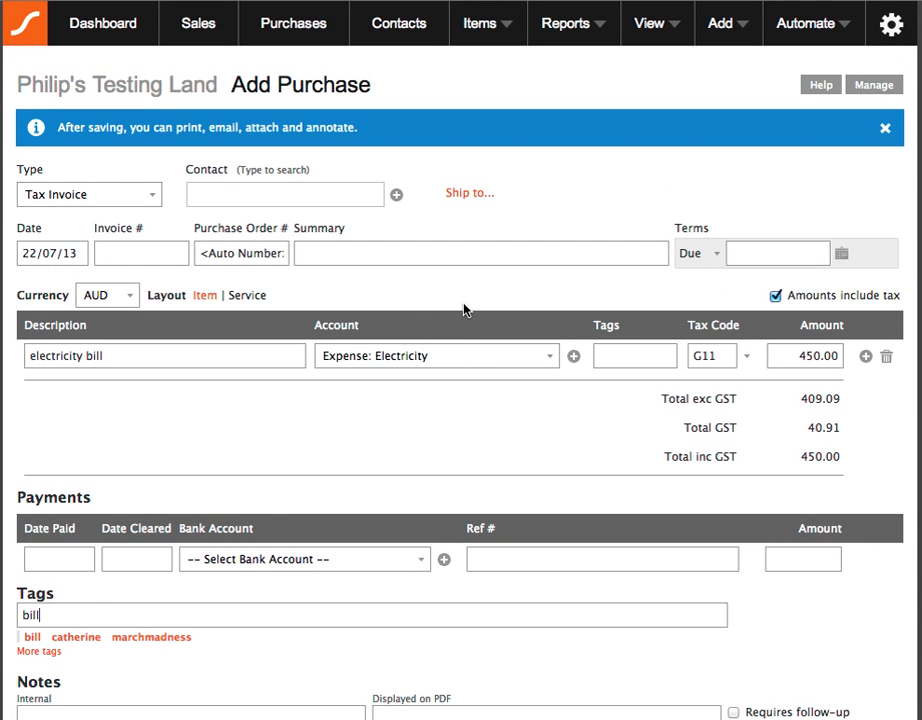
click(563, 45)
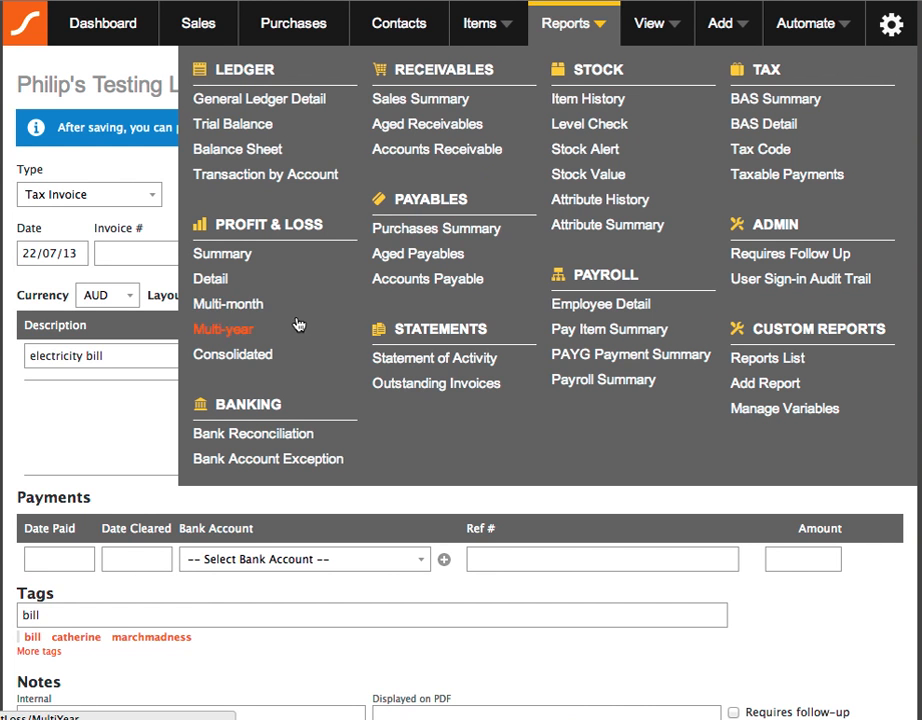
click(254, 334)
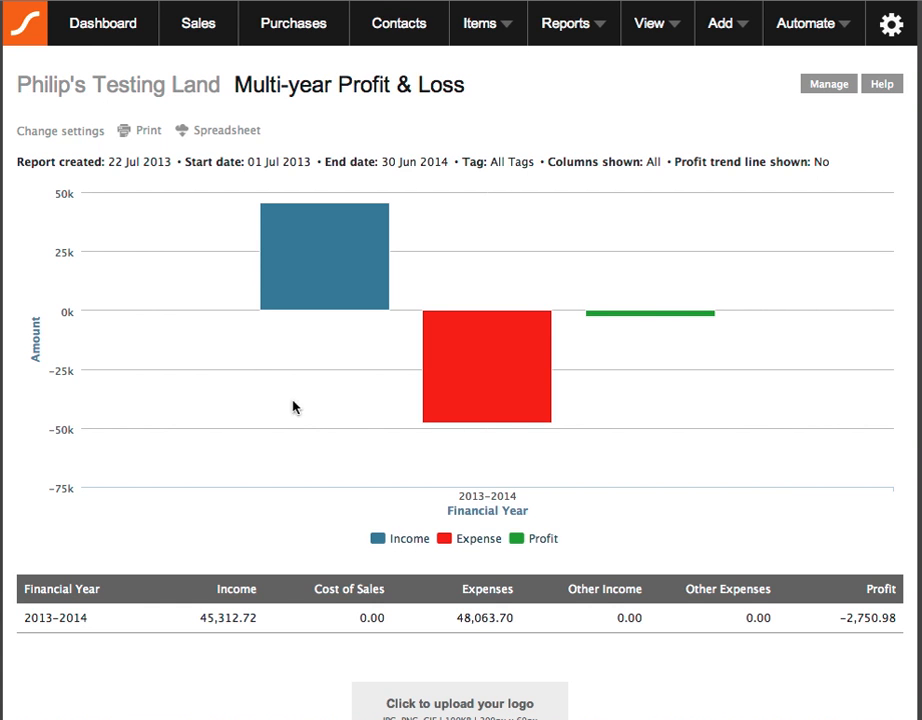
mouse_move(551, 365)
mouse_move(690, 322)
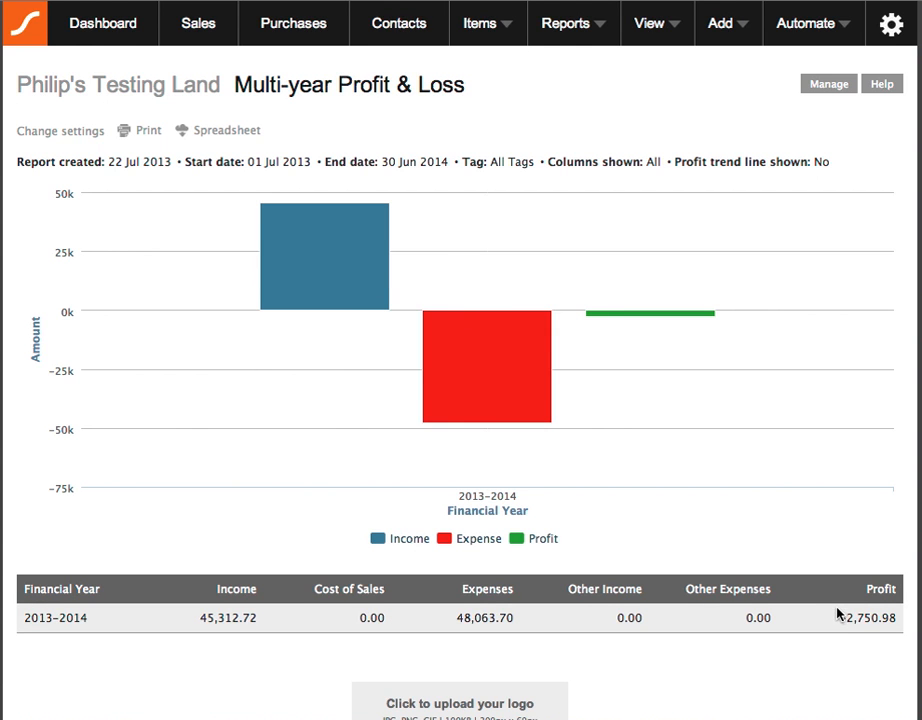
drag(839, 618, 864, 618)
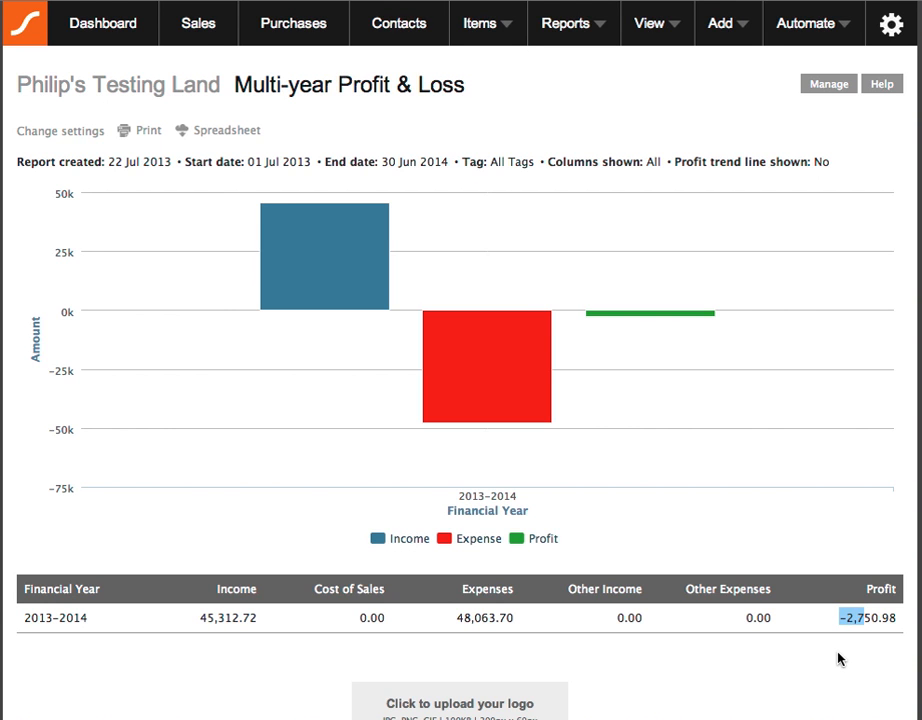
click(838, 658)
mouse_move(257, 251)
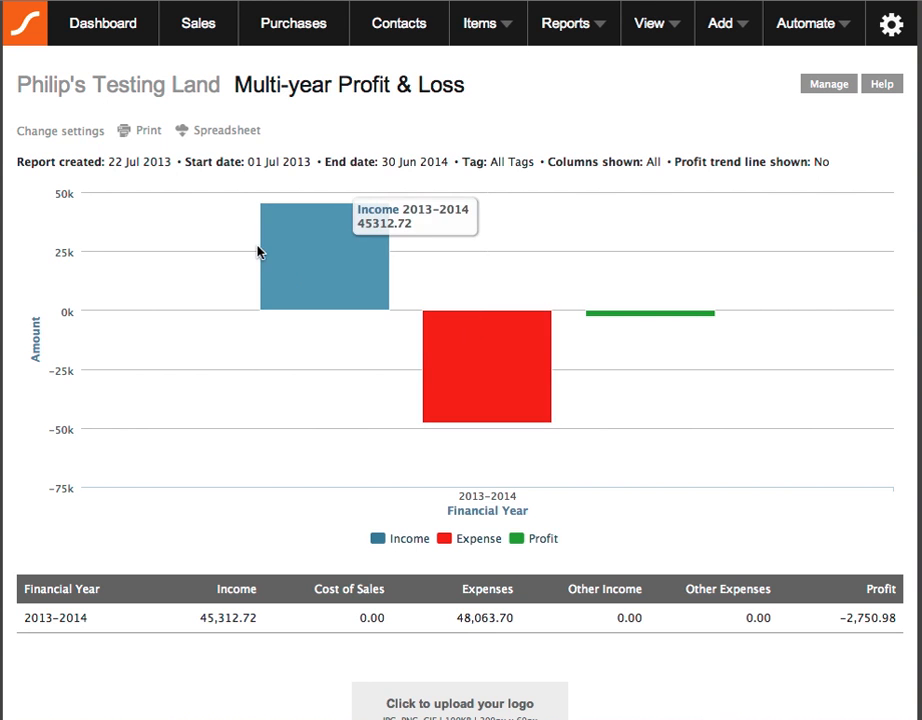
- Filter the Multi-year Profit & Loss report to items tagged marchmadness and examine the resulting profit
click(92, 133)
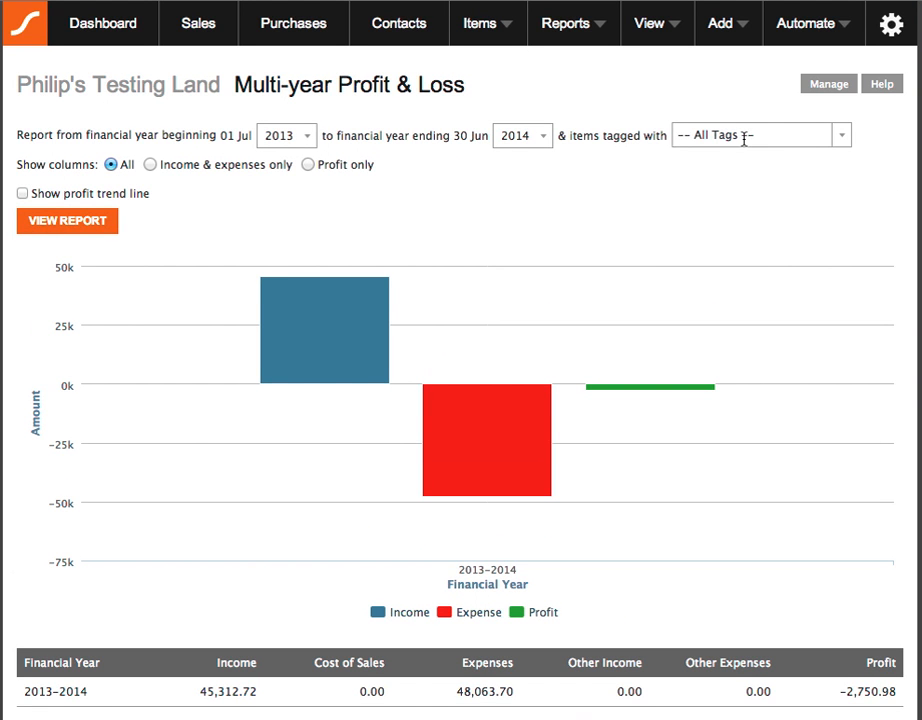
click(745, 140)
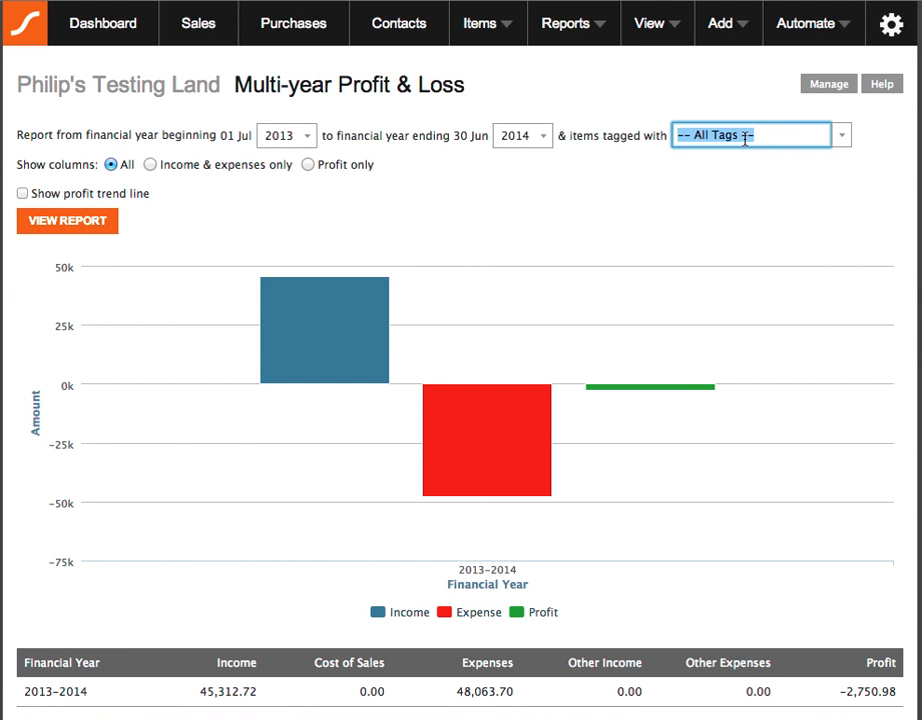
text(marchmadness)
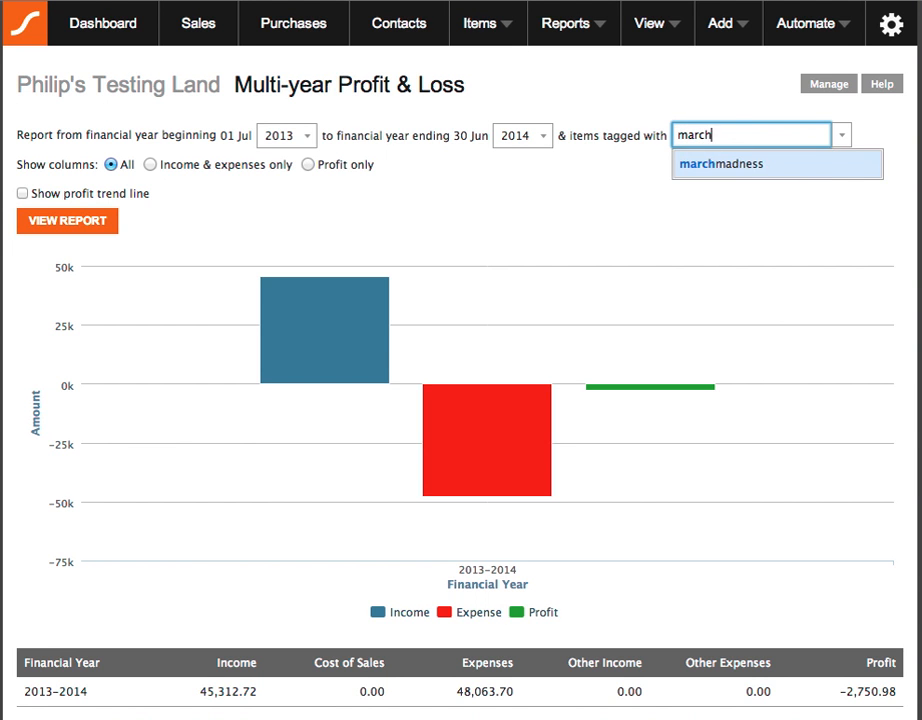
key(Return)
click(573, 191)
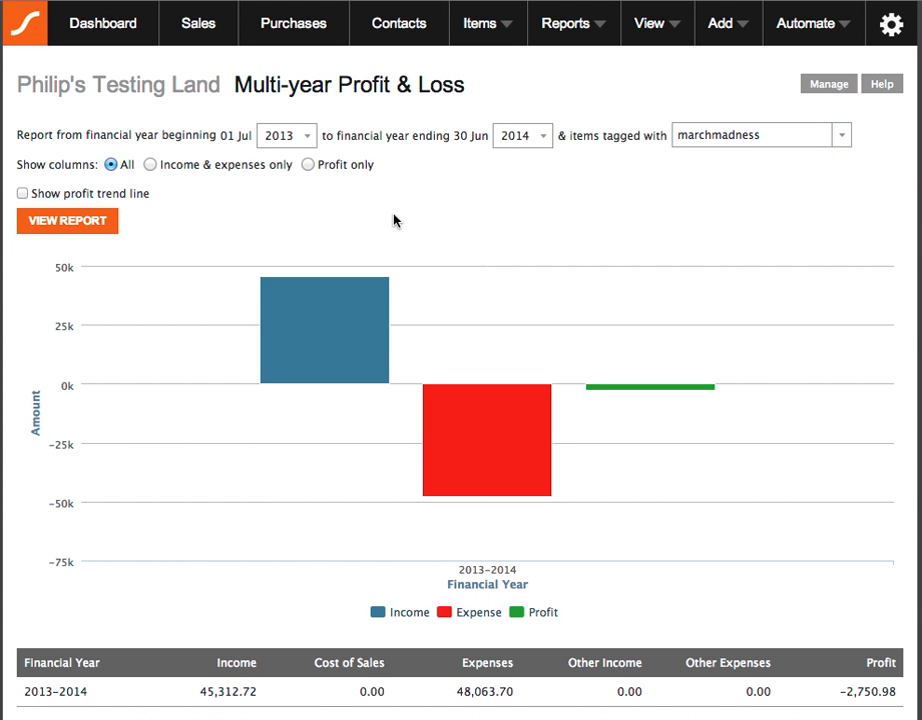
click(90, 217)
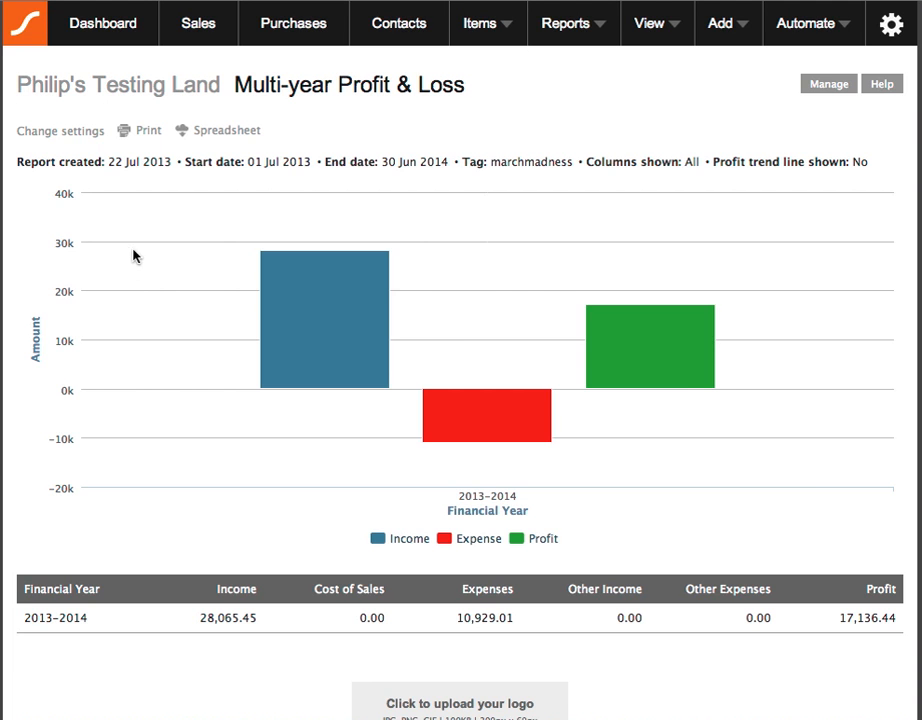
mouse_move(605, 386)
double_click(889, 615)
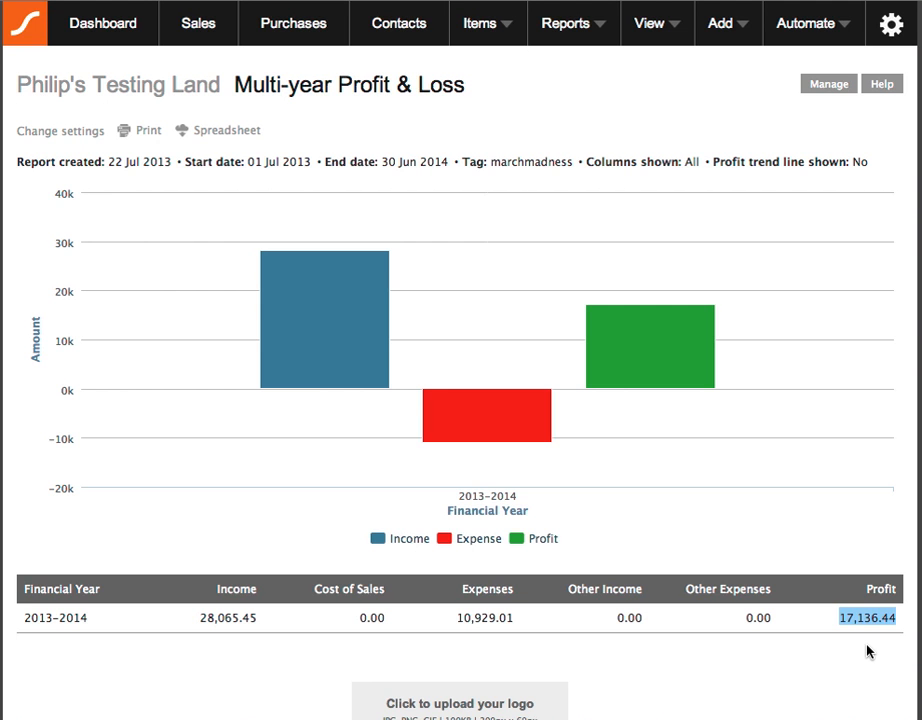
click(867, 646)
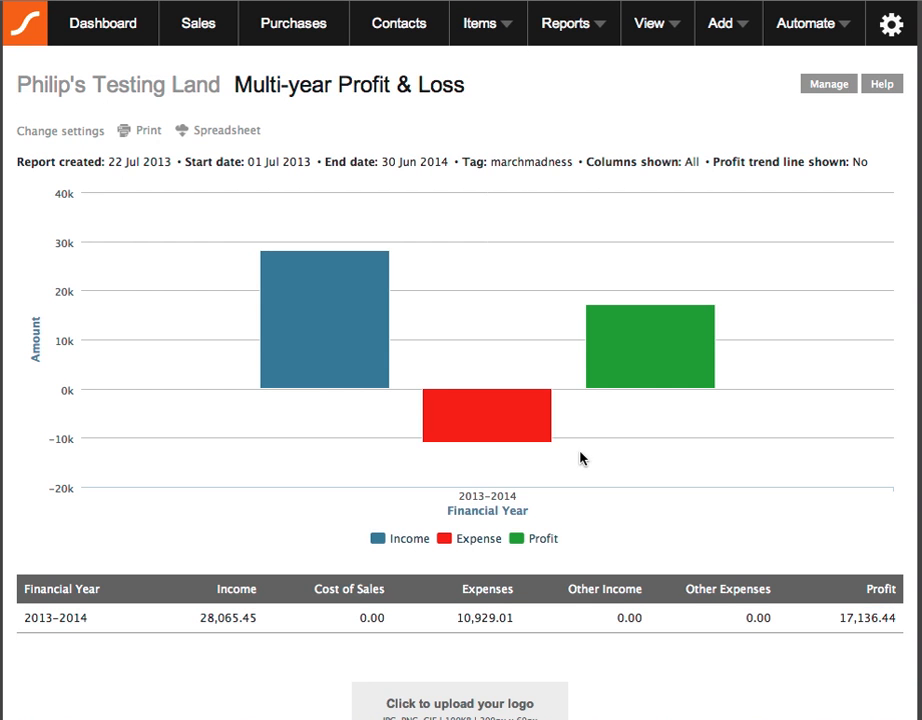
- Change the report's tag filter to the person-name tag, regenerate the report and examine the profit
click(95, 133)
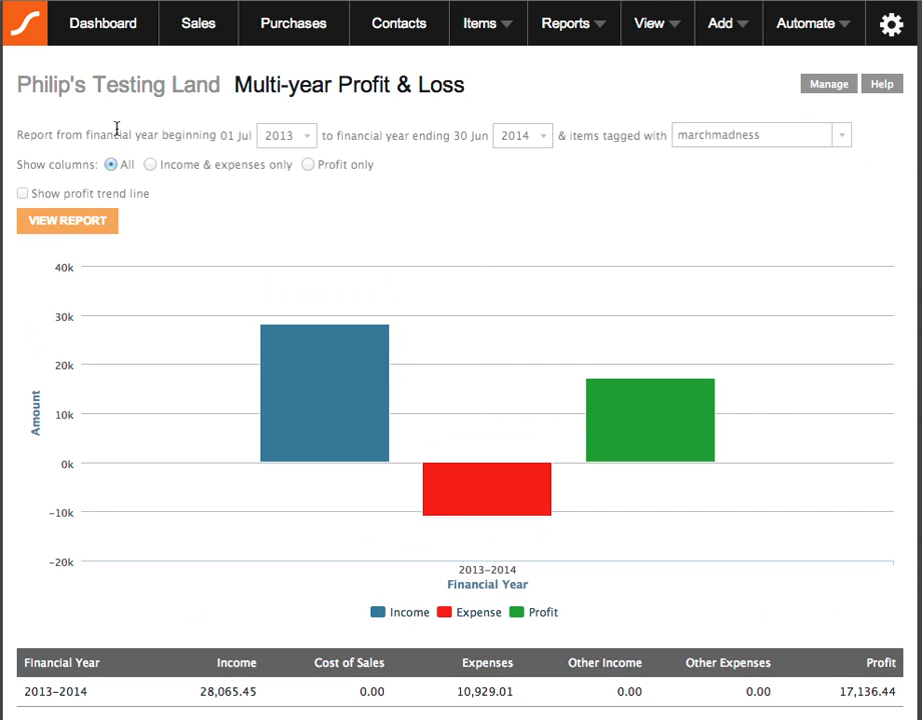
double_click(792, 133)
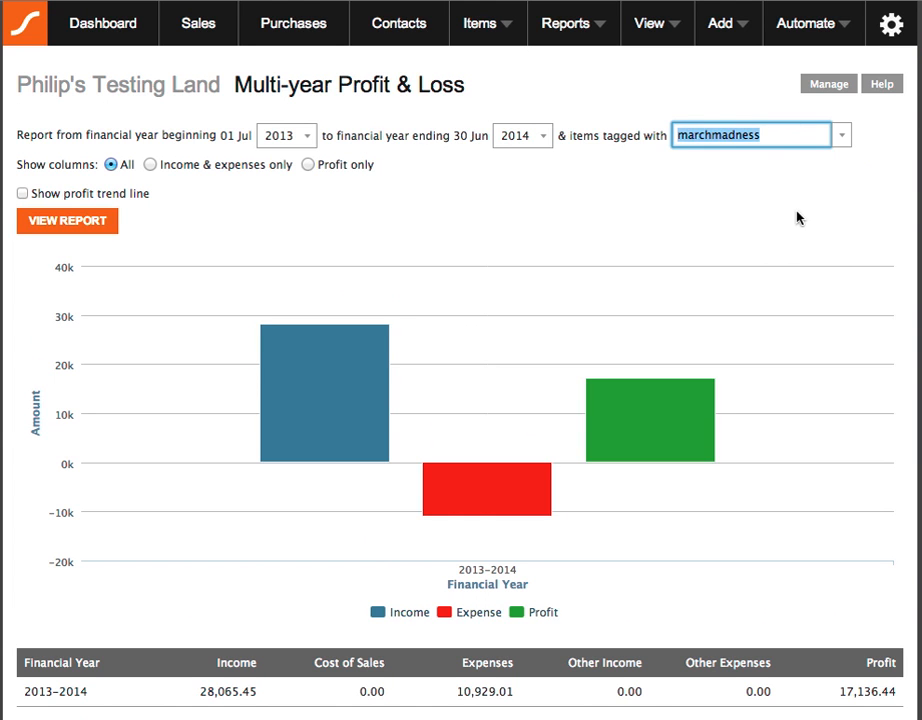
text(cath)
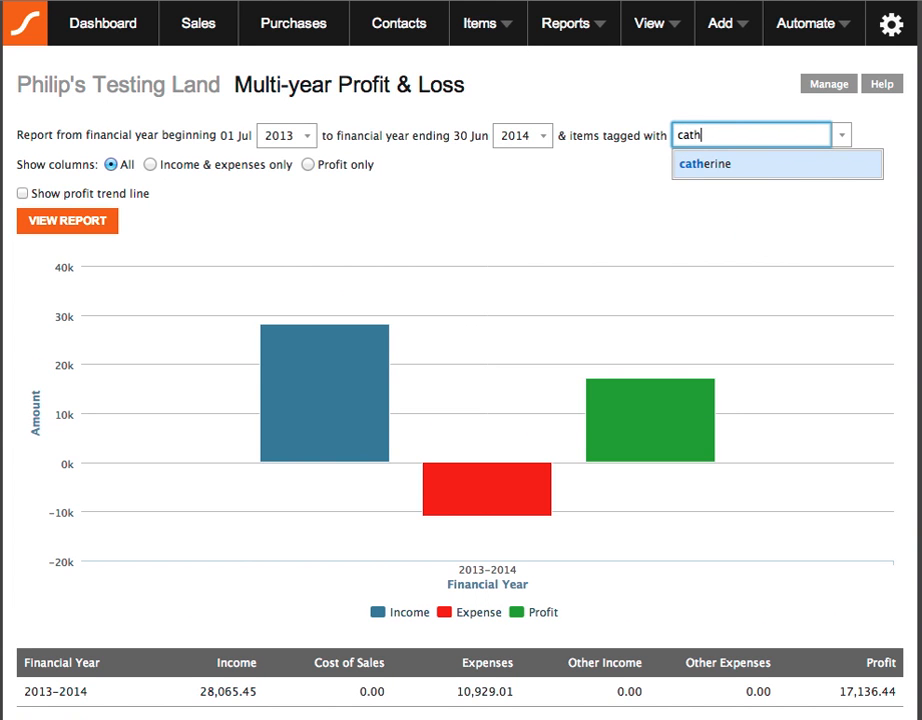
key(Return)
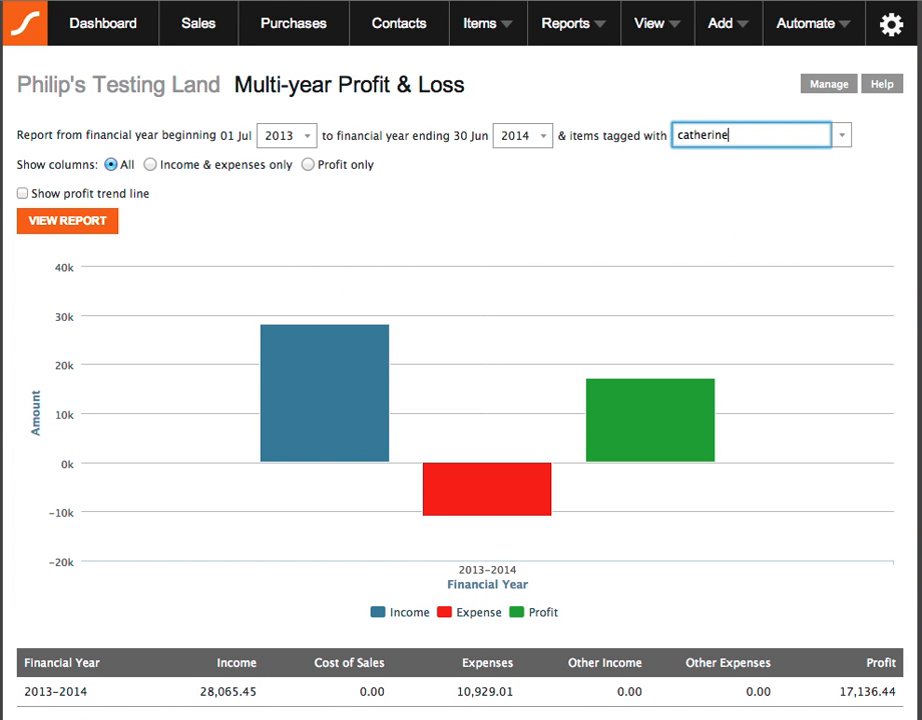
click(80, 221)
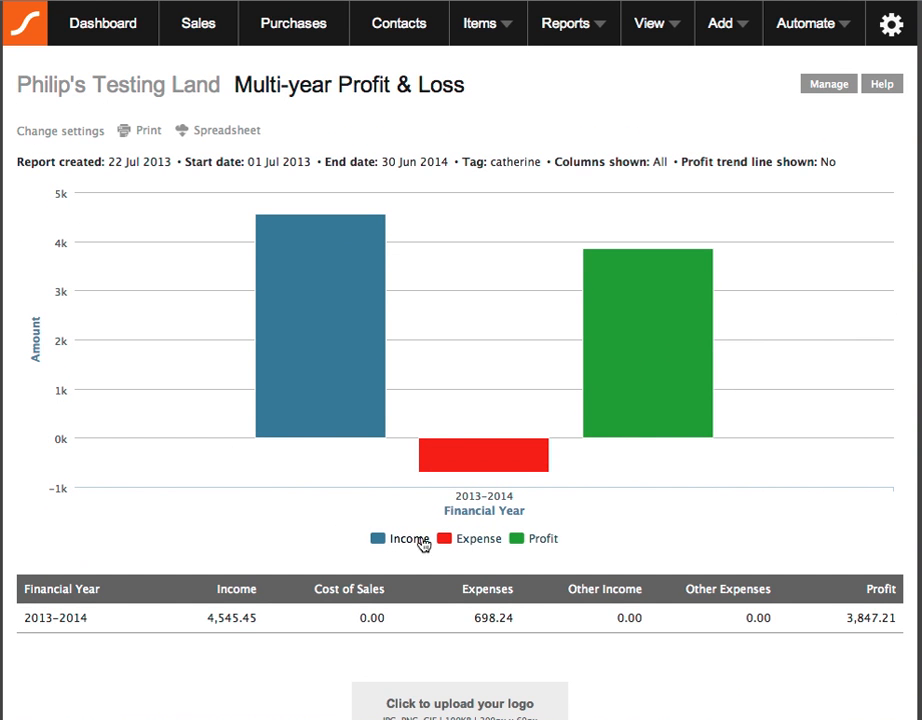
drag(847, 617, 870, 617)
click(857, 654)
click(582, 34)
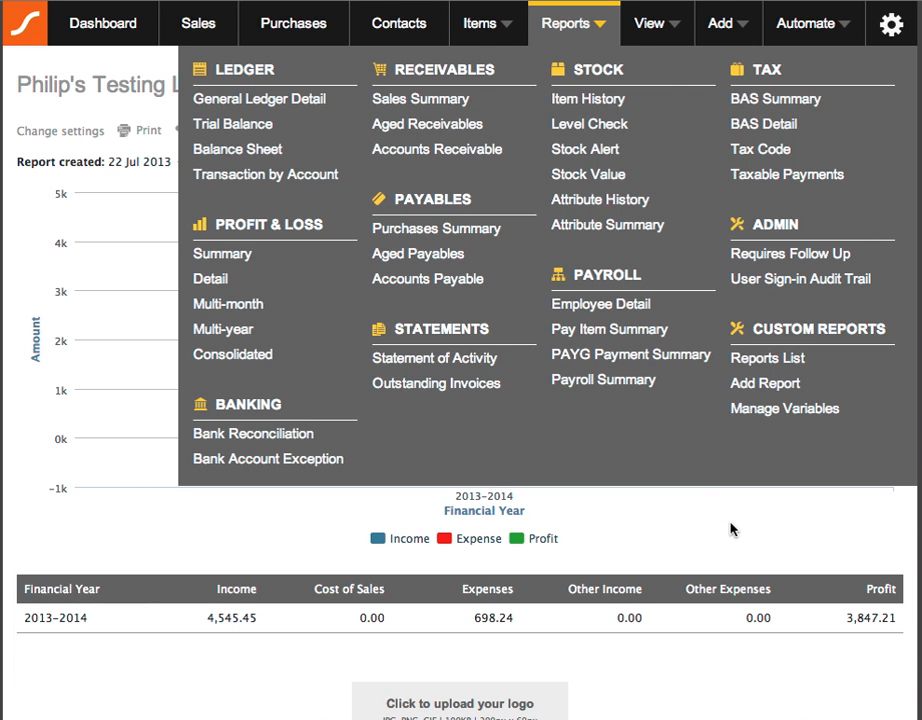
click(78, 56)
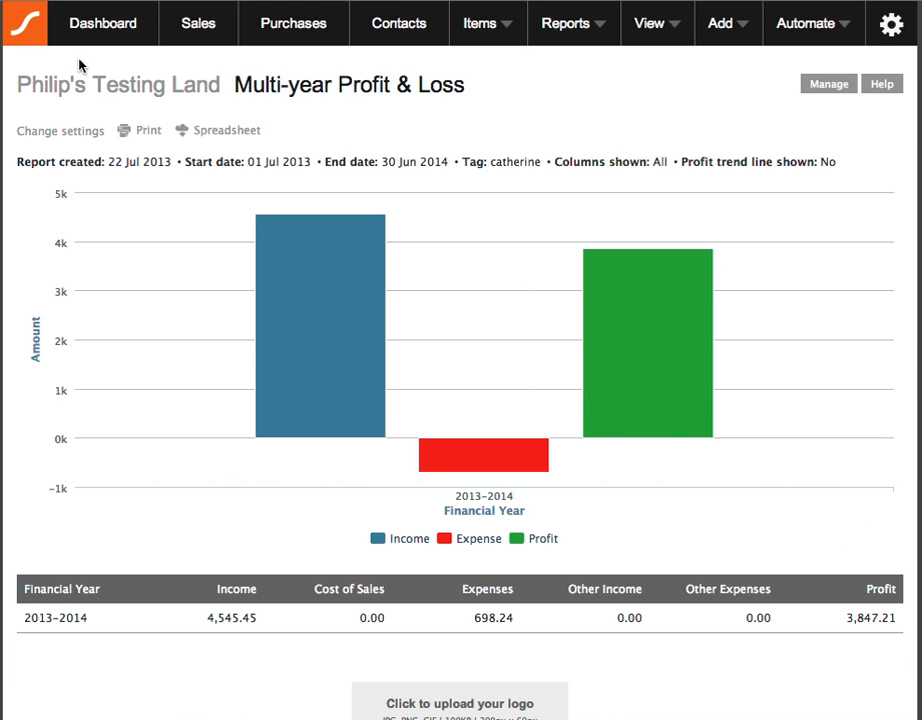
click(884, 85)
- Open the list of active tags and read the help article about tags
click(650, 25)
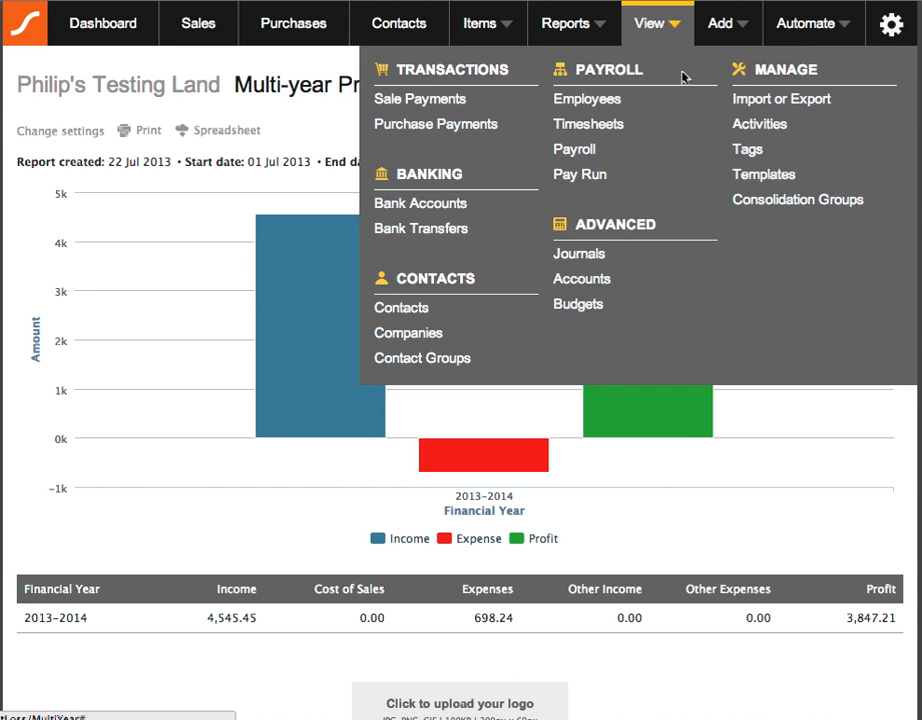
click(752, 151)
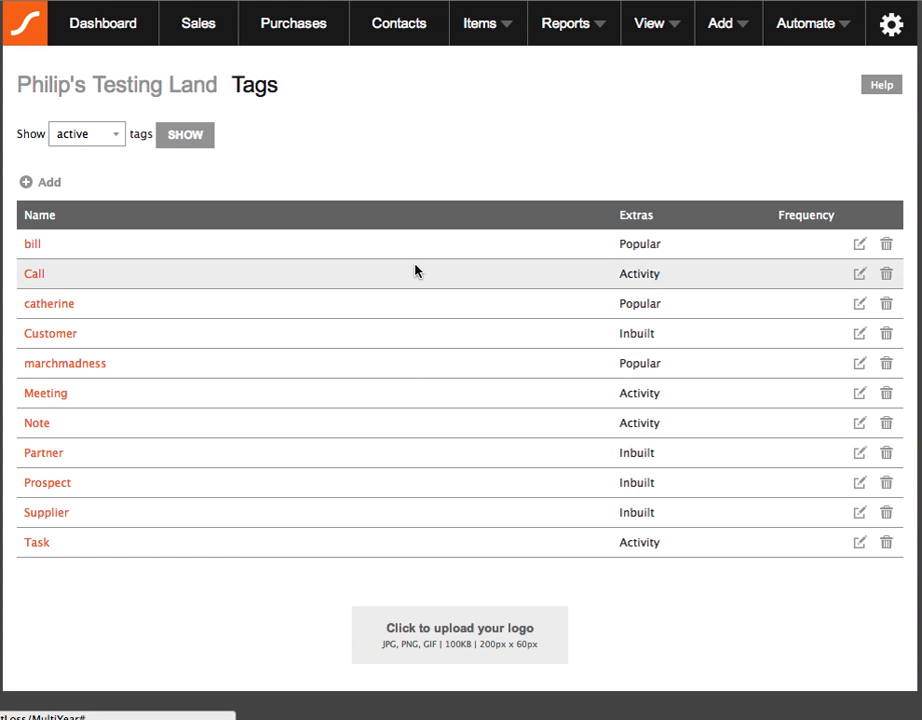
click(891, 91)
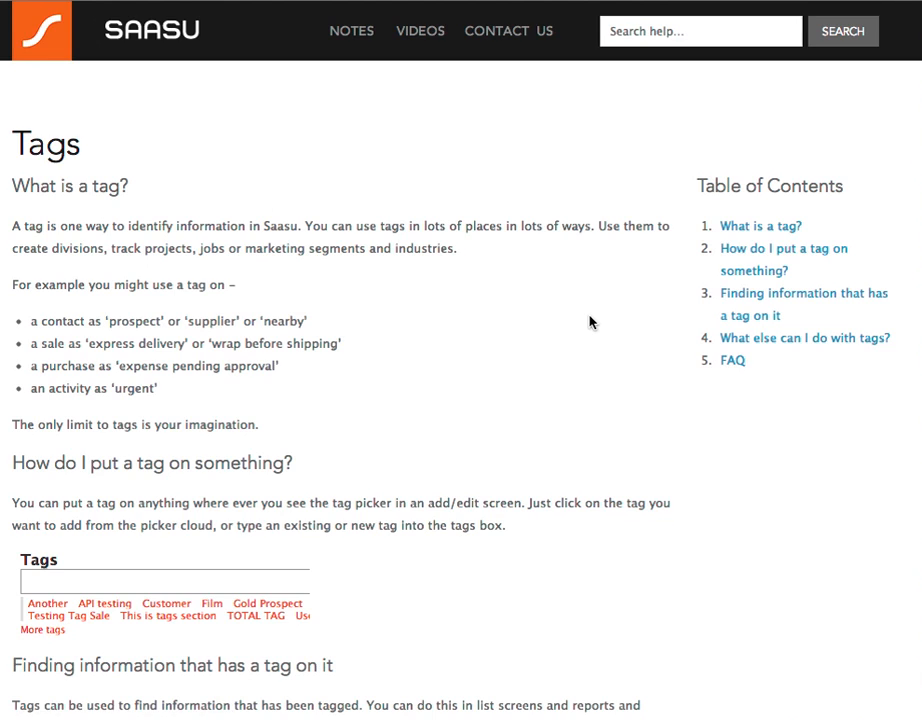
scroll(590, 322, down, 3)
scroll(590, 322, up, 3)
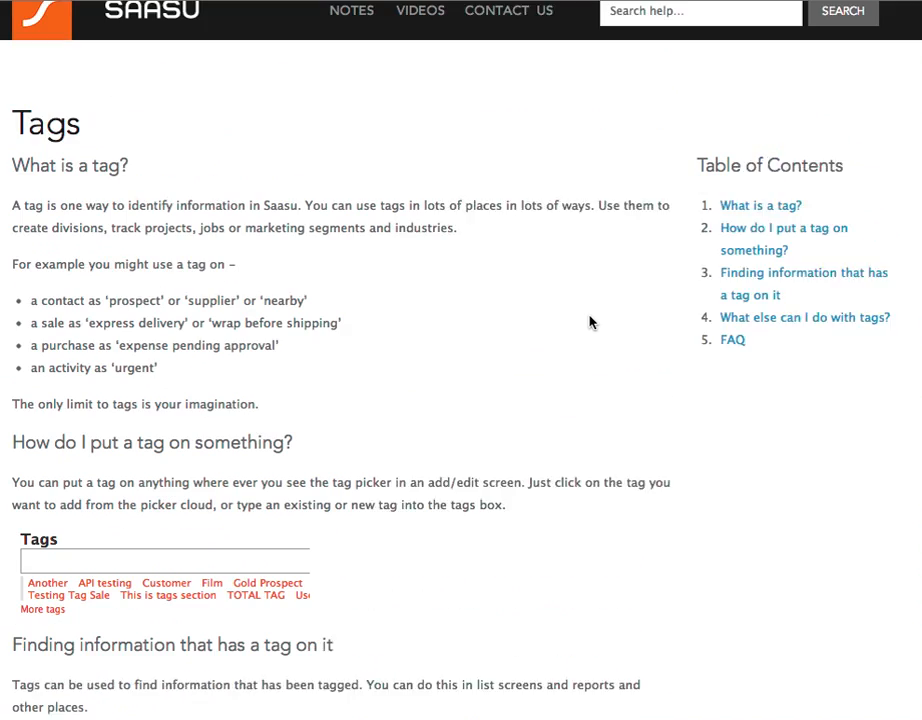